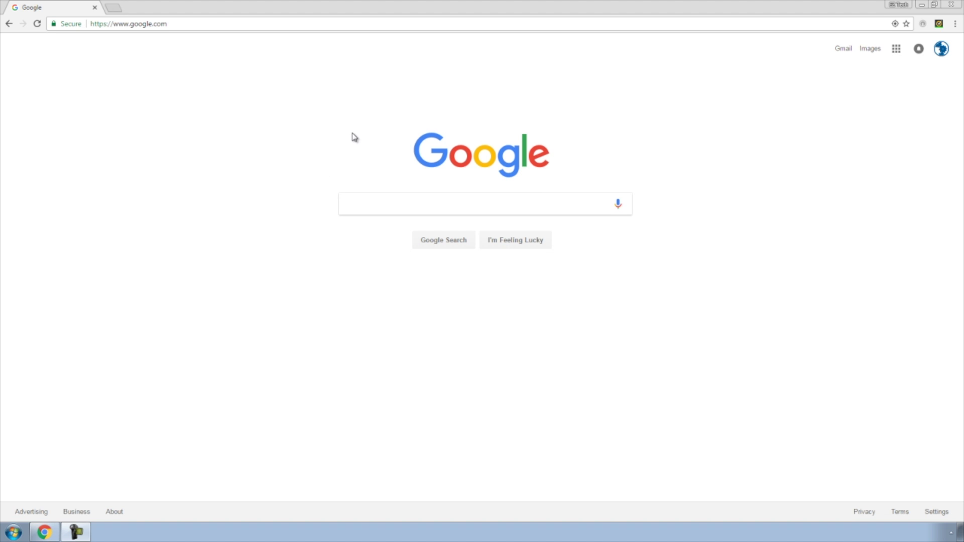
Step: Search Google for 'canon mg2920 software download'
{"action": "left_click", "coordinate": [399, 205]}
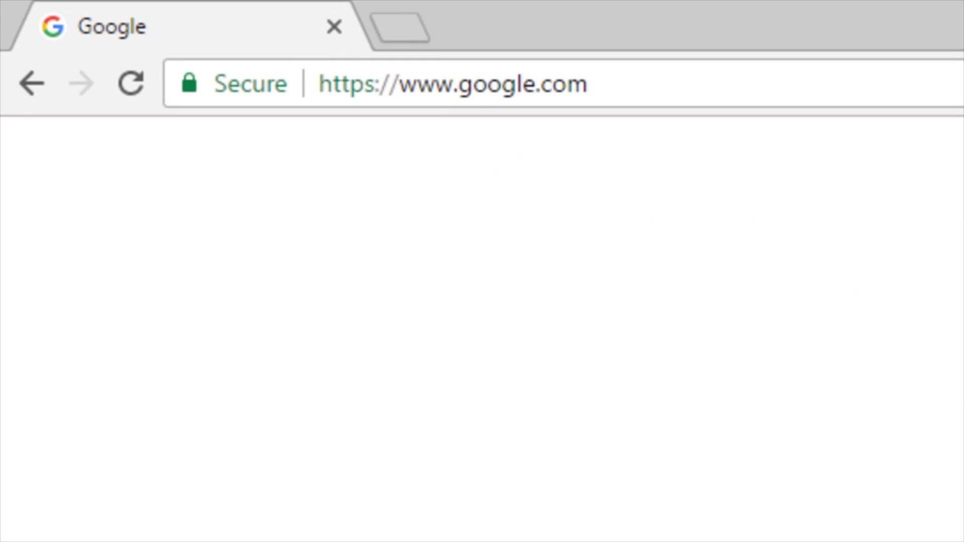
{"action": "type", "text": "canon mg"}
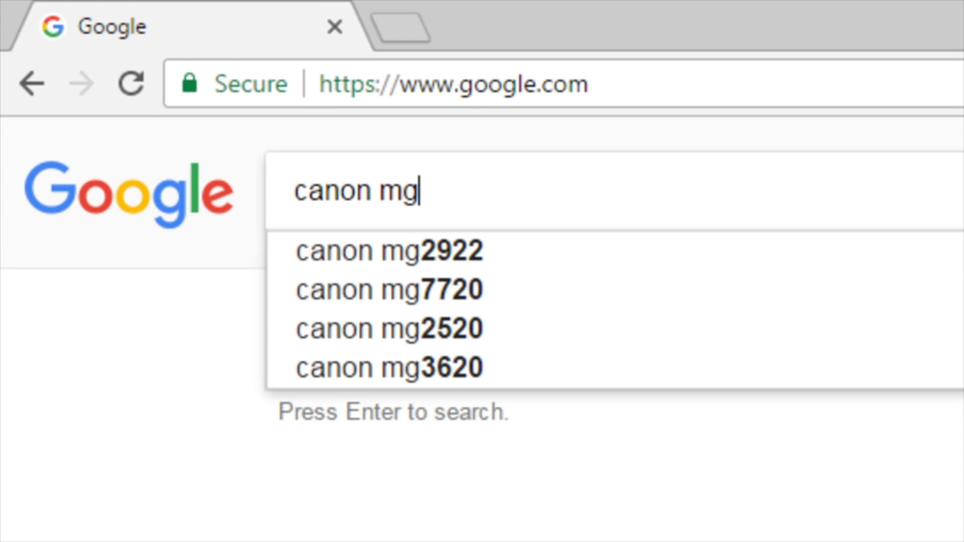
{"action": "type", "text": "2920 so"}
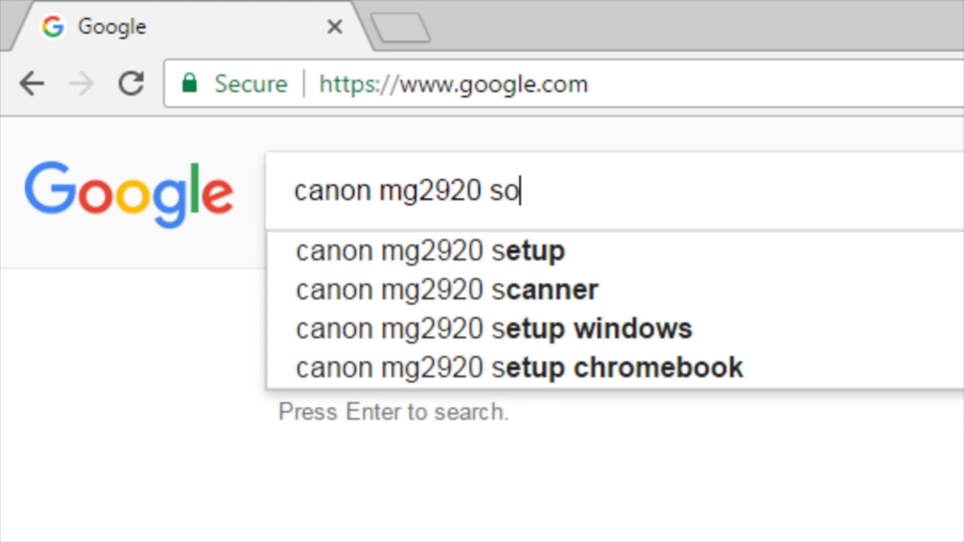
{"action": "type", "text": "ftware download"}
{"action": "key", "text": "Return"}
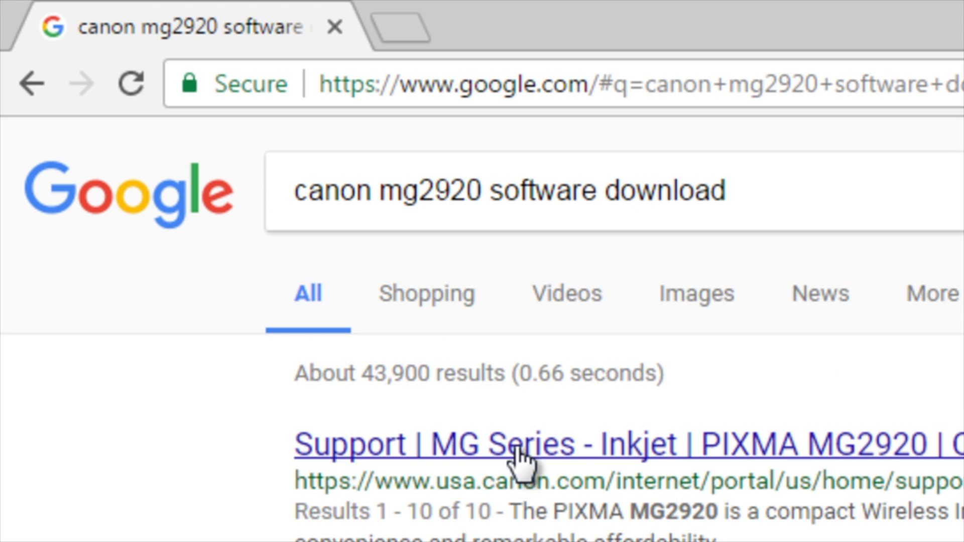
Step: From Canon's PIXMA MG2920 Drivers & Downloads page, download the Full Driver & Software Package and launch the installer
{"action": "left_click", "coordinate": [450, 327]}
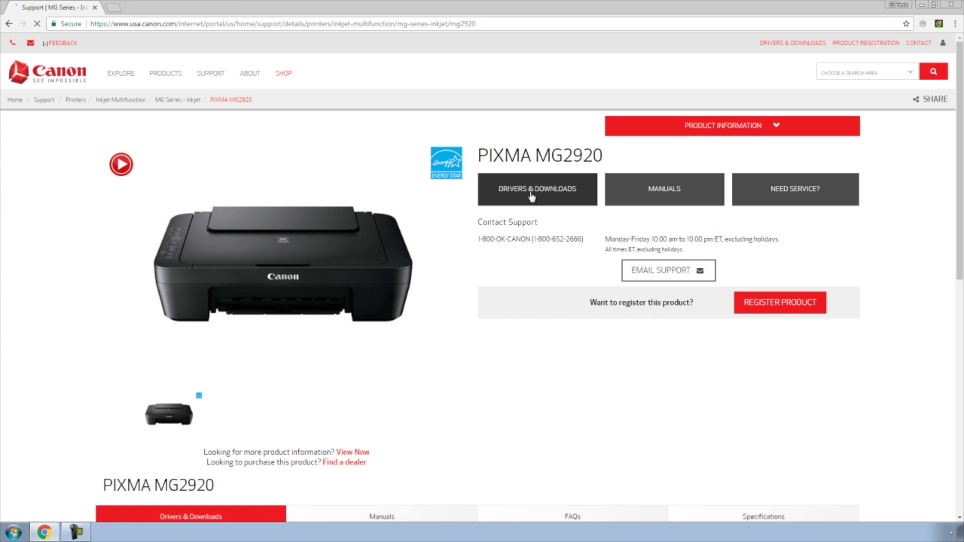
{"action": "left_click", "coordinate": [536, 190]}
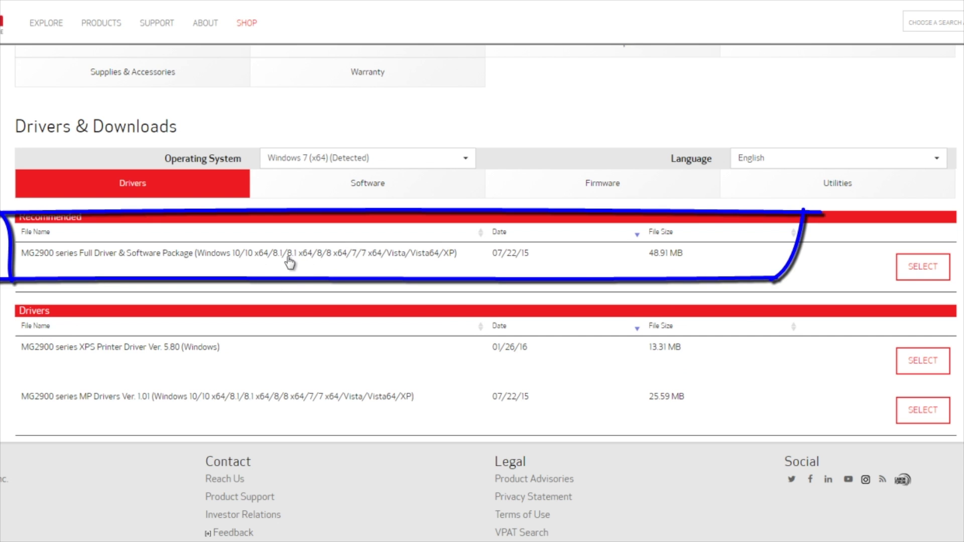
{"action": "left_click", "coordinate": [923, 267]}
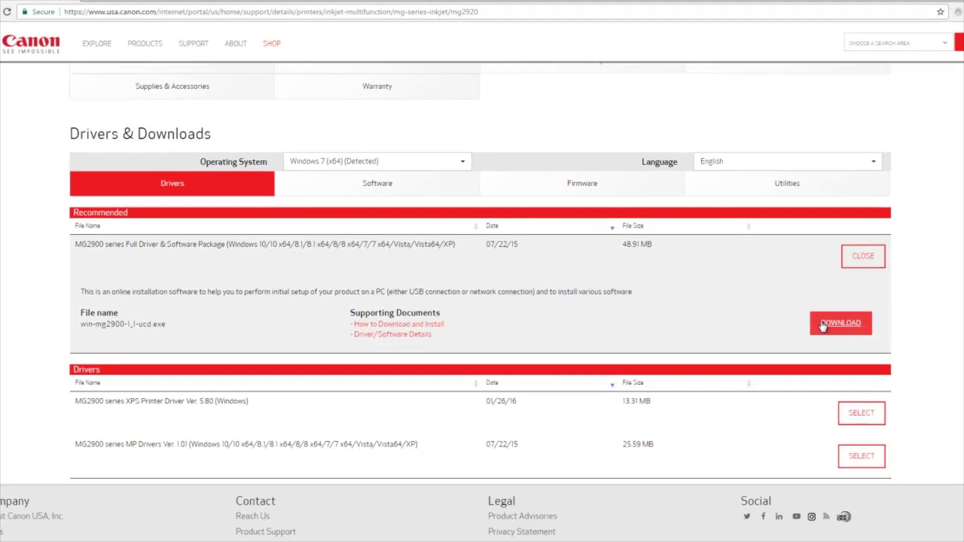
{"action": "left_click", "coordinate": [822, 325]}
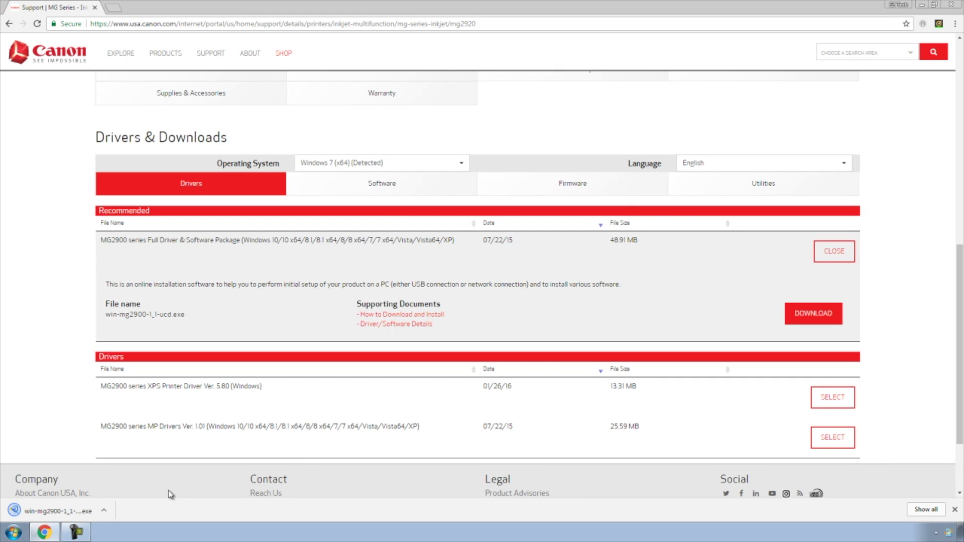
{"action": "left_click", "coordinate": [53, 511]}
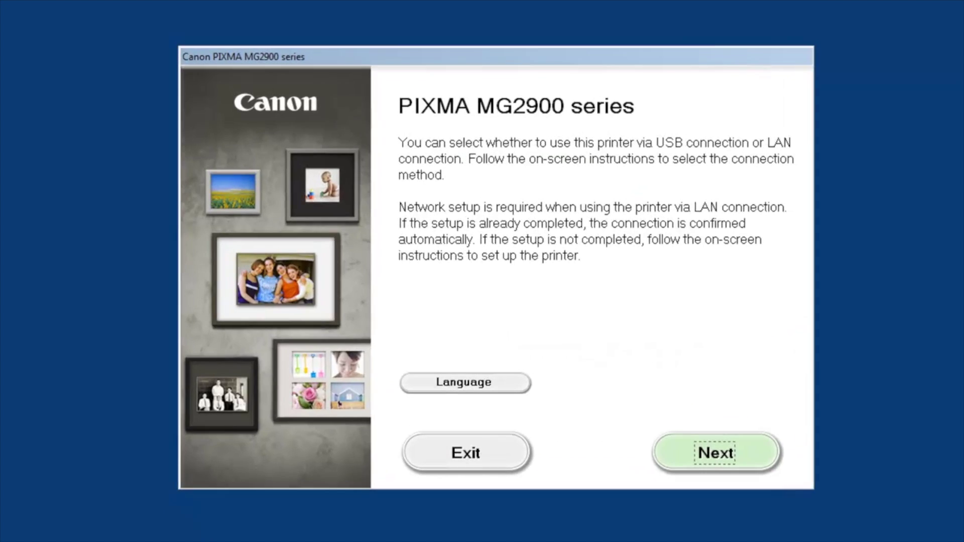
Step: Start setup choosing Wireless LAN Connection via Access Point Connection
{"action": "left_click", "coordinate": [719, 457]}
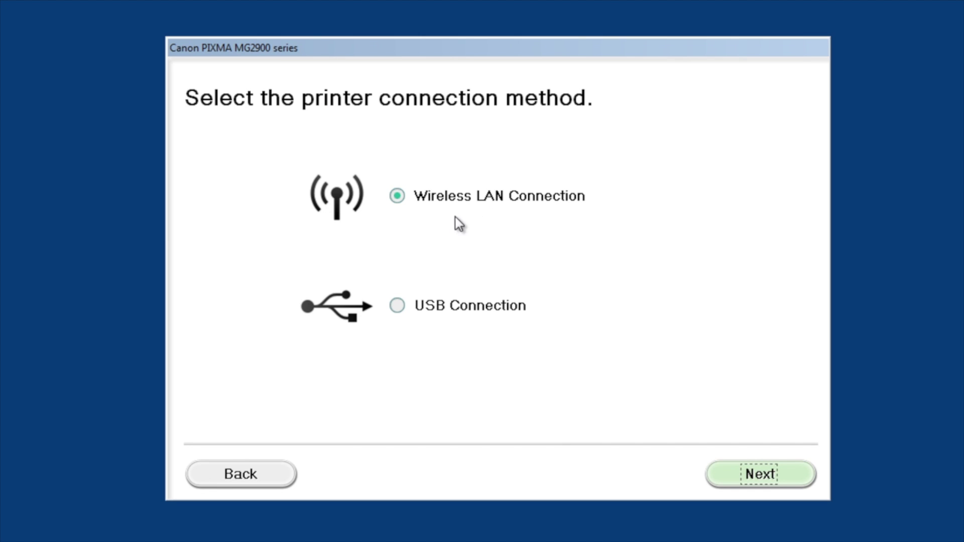
{"action": "left_click", "coordinate": [757, 475]}
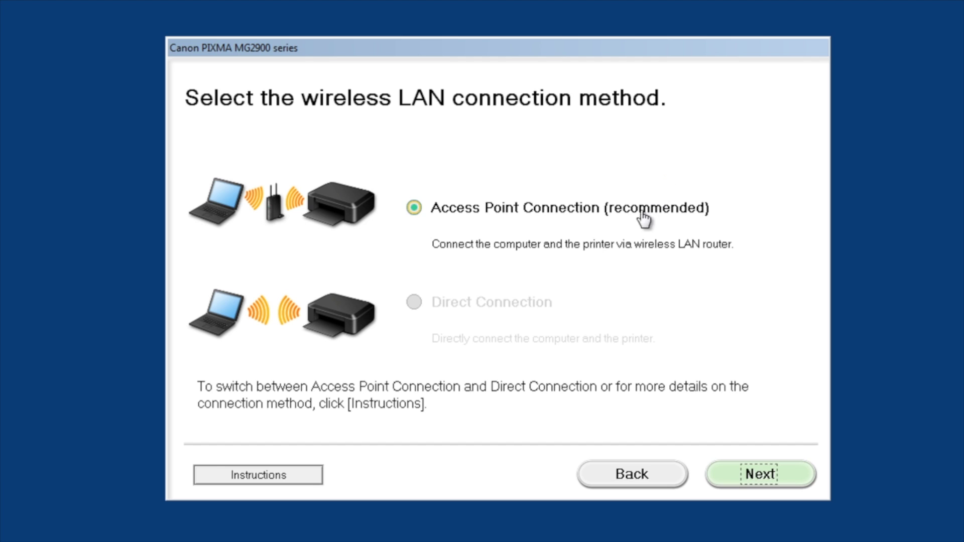
{"action": "left_click", "coordinate": [761, 490]}
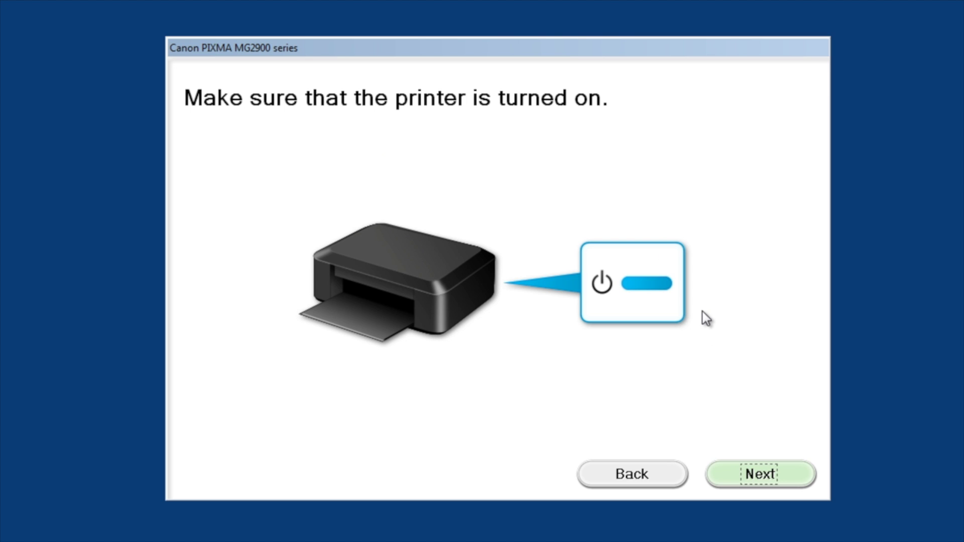
Step: Confirm the printer is on and select the single printer detected on the network
{"action": "left_click", "coordinate": [770, 477]}
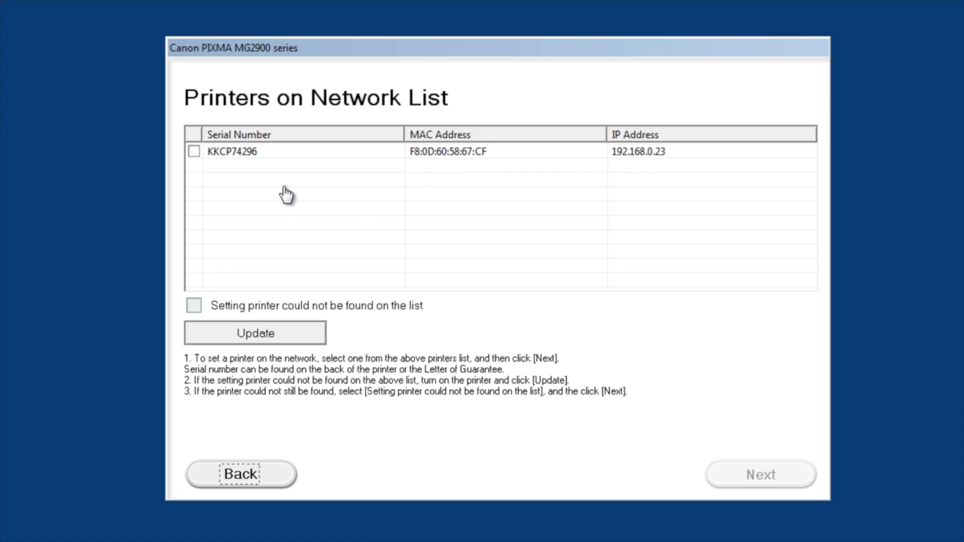
{"action": "left_click", "coordinate": [257, 152]}
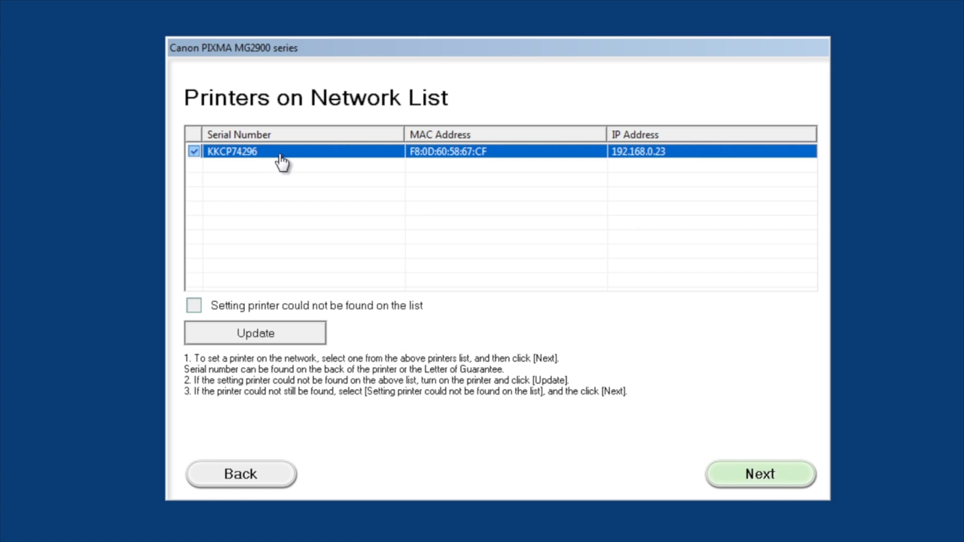
{"action": "left_click", "coordinate": [764, 479]}
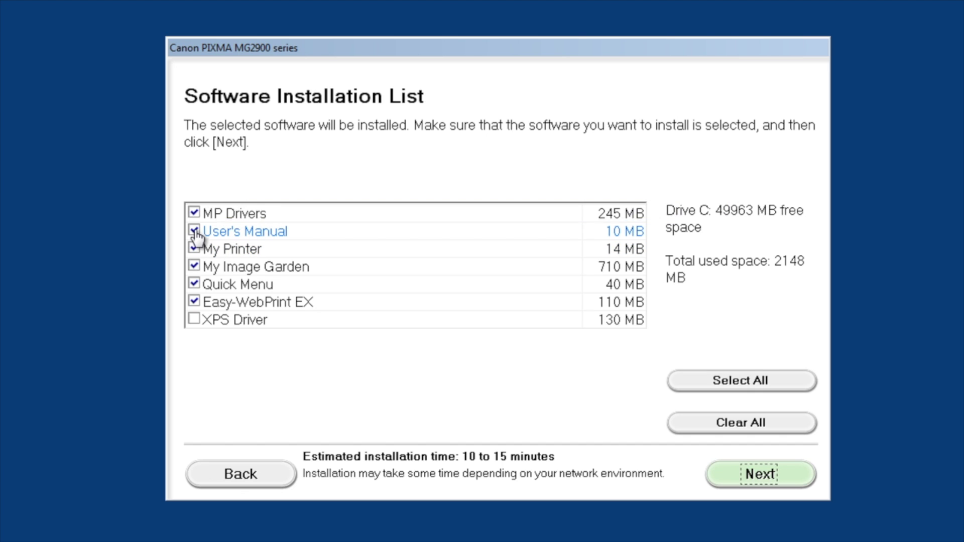
Step: Exclude User's Manual, My Image Garden and Easy-WebPrint EX from the software list and continue
{"action": "left_click", "coordinate": [216, 234]}
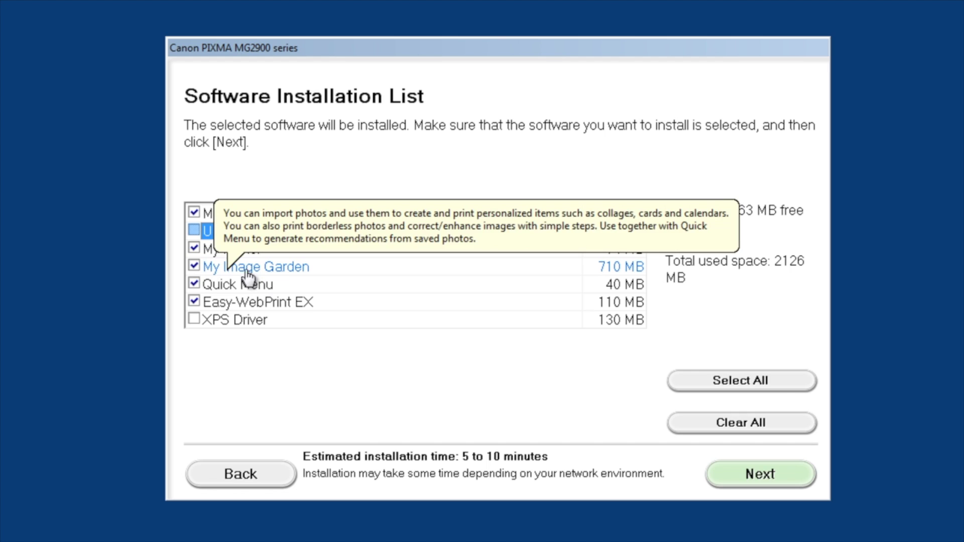
{"action": "left_click", "coordinate": [198, 268]}
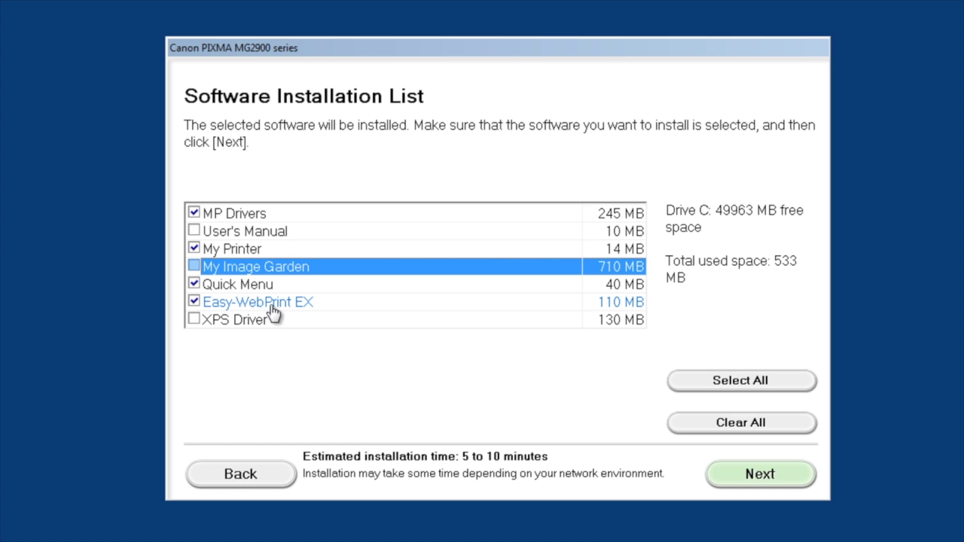
{"action": "left_click", "coordinate": [213, 308]}
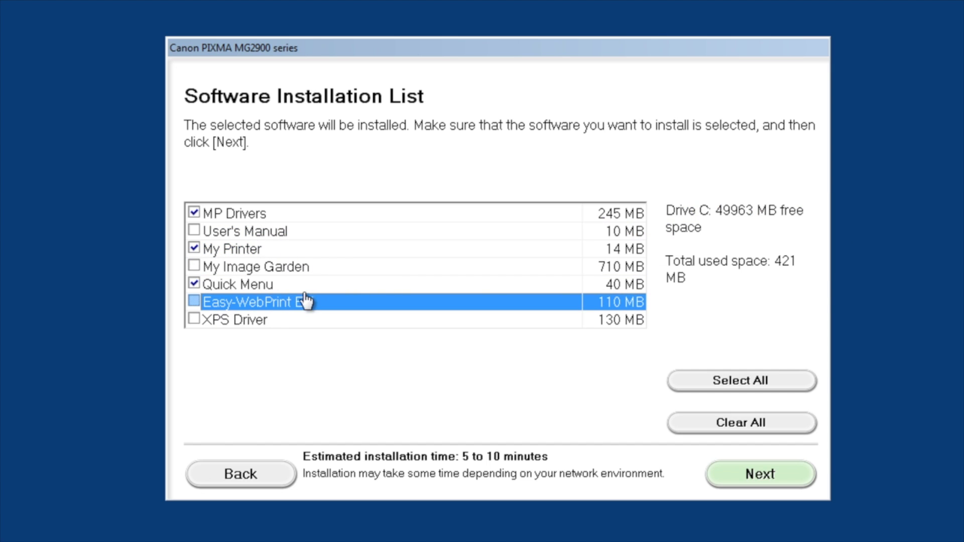
{"action": "left_click", "coordinate": [776, 478]}
Step: Accept the license, allow the install processes and close the setup completion summary
{"action": "left_click", "coordinate": [757, 476]}
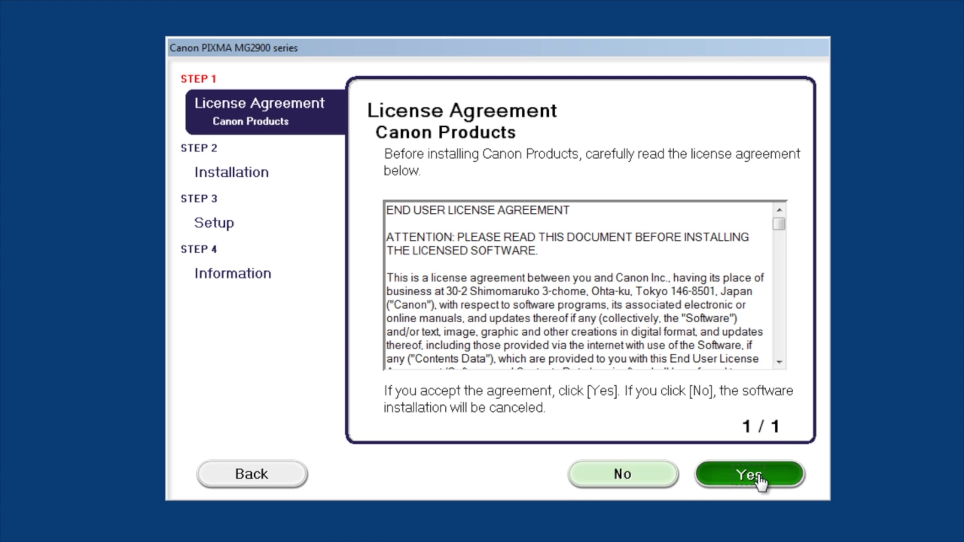
{"action": "left_click", "coordinate": [753, 476]}
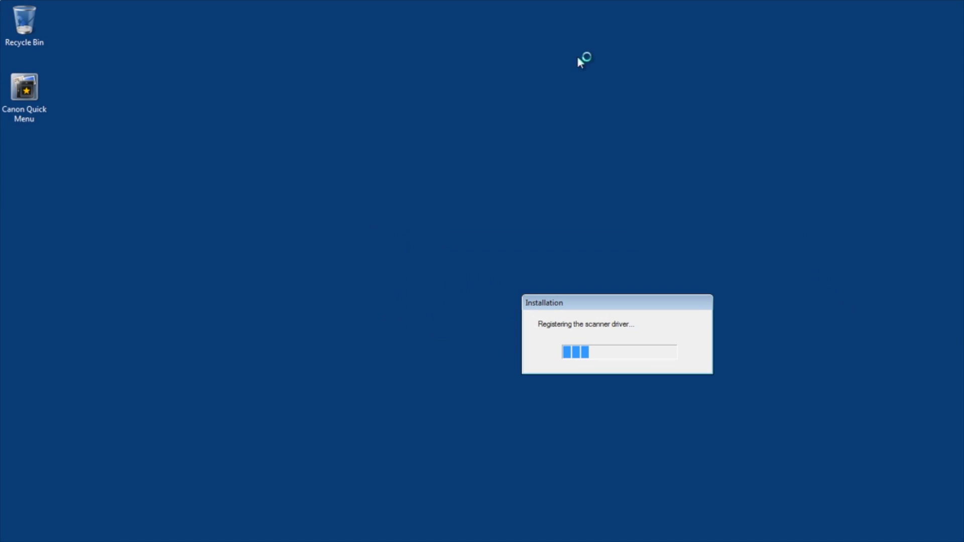
{"action": "left_click", "coordinate": [44, 120]}
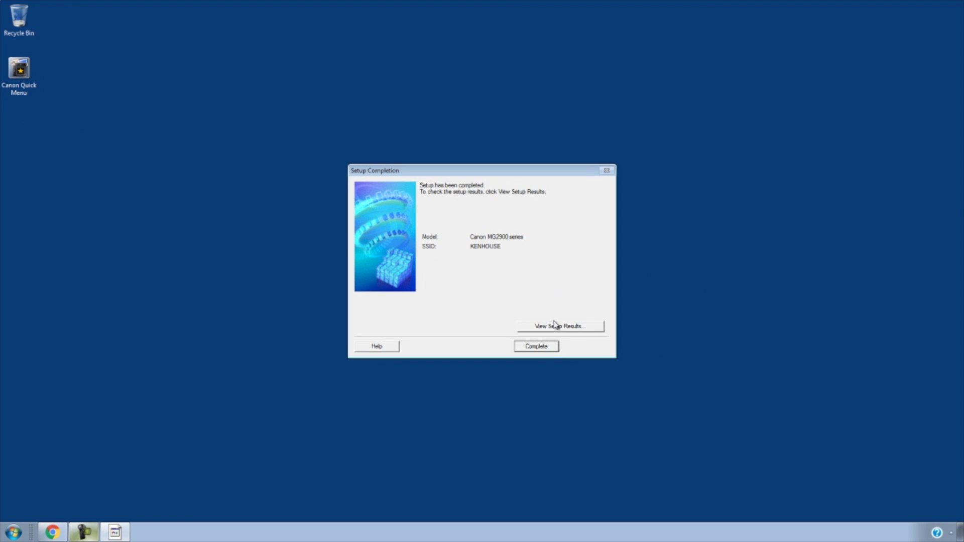
{"action": "left_click", "coordinate": [540, 347]}
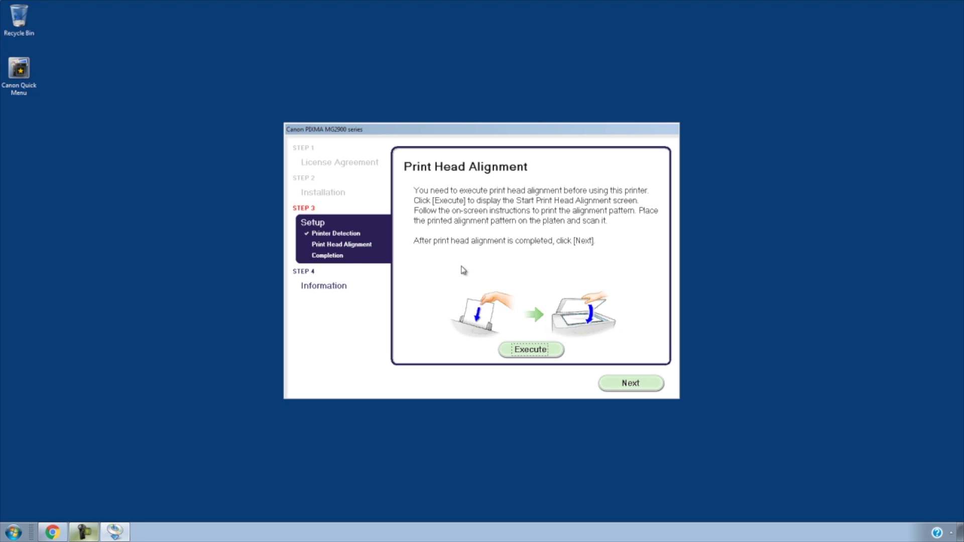
Step: Skip print head alignment and continue from Setup Complete to product registration
{"action": "left_click", "coordinate": [625, 386]}
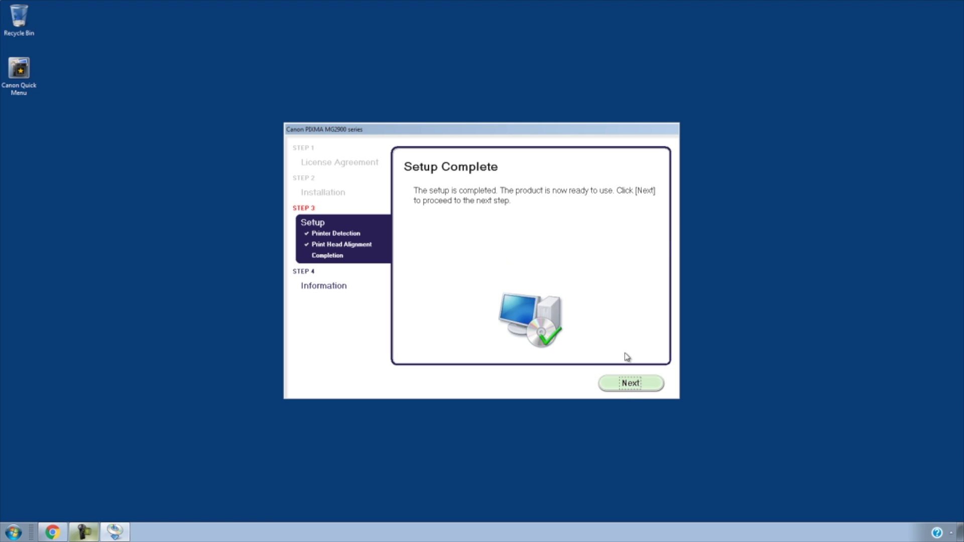
{"action": "left_click", "coordinate": [631, 384]}
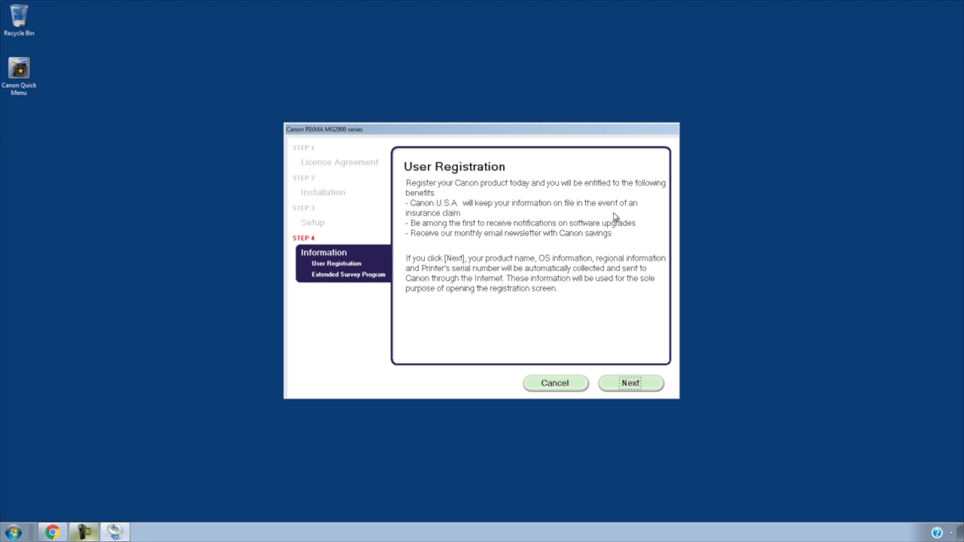
{"action": "left_click", "coordinate": [636, 390]}
Step: Agree to the Extended Survey Program so installation completes successfully
{"action": "left_click", "coordinate": [634, 390]}
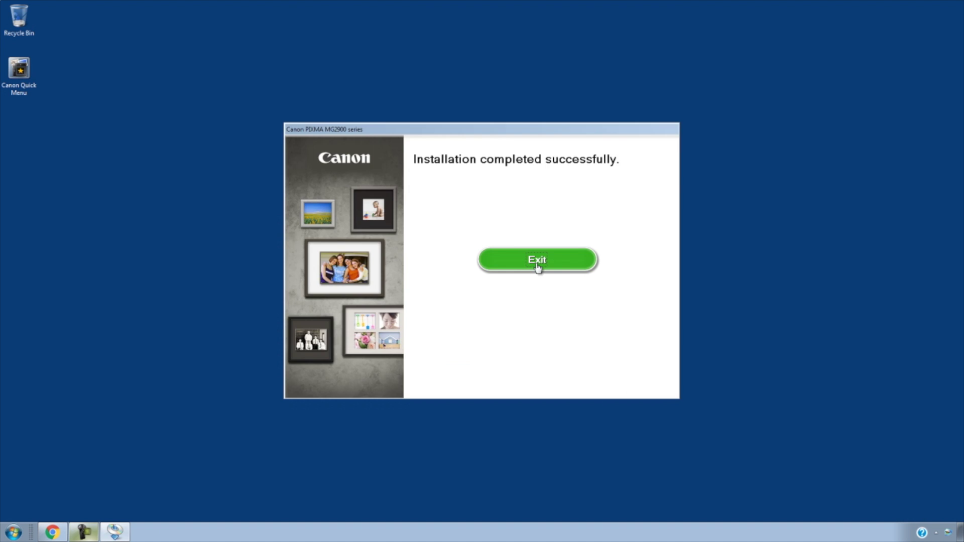
Step: Dismiss the scanner message, then open IMG_20170318_0001 from My Documents maximized in PDF Complete
{"action": "left_click", "coordinate": [497, 289]}
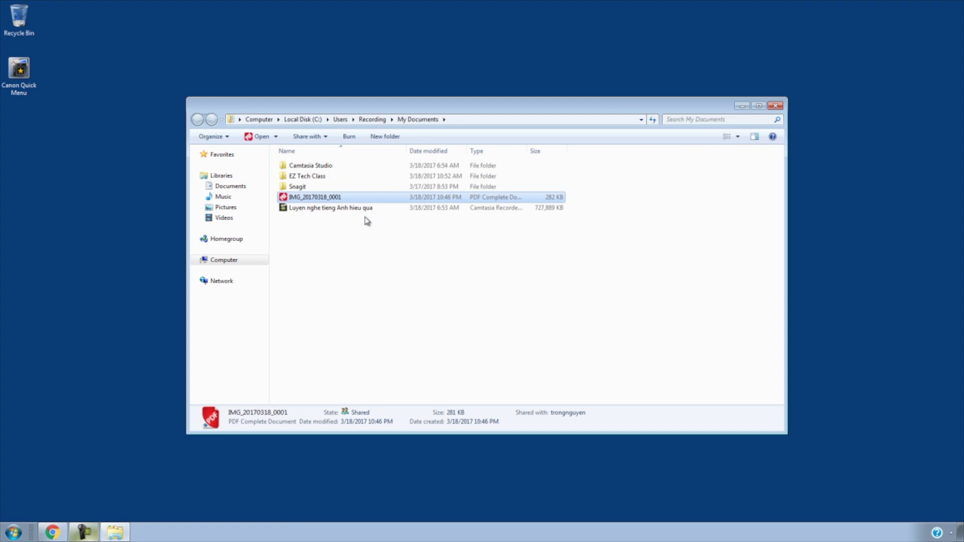
{"action": "double_click", "coordinate": [338, 197]}
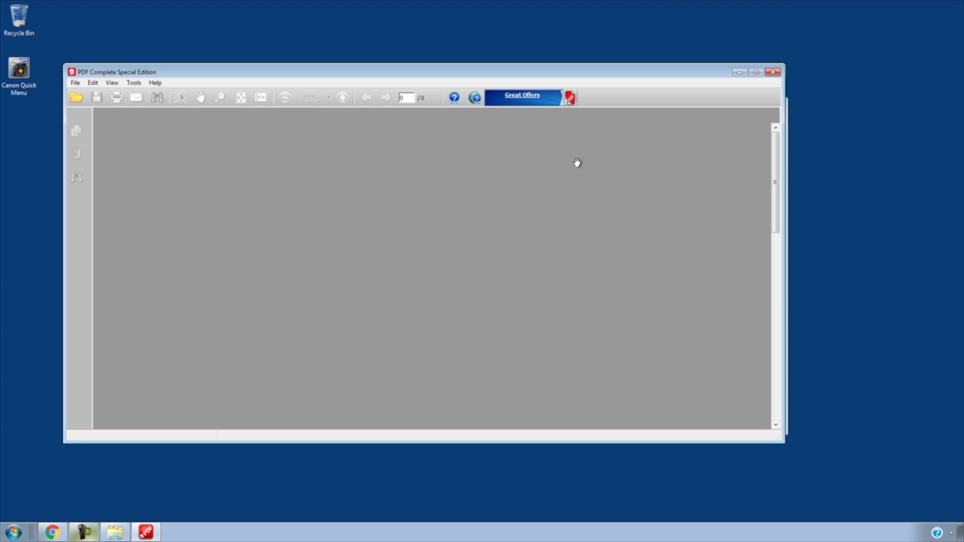
{"action": "left_click", "coordinate": [756, 72]}
{"action": "scroll", "coordinate": [495, 269], "scroll_direction": "down", "scroll_amount": 3}
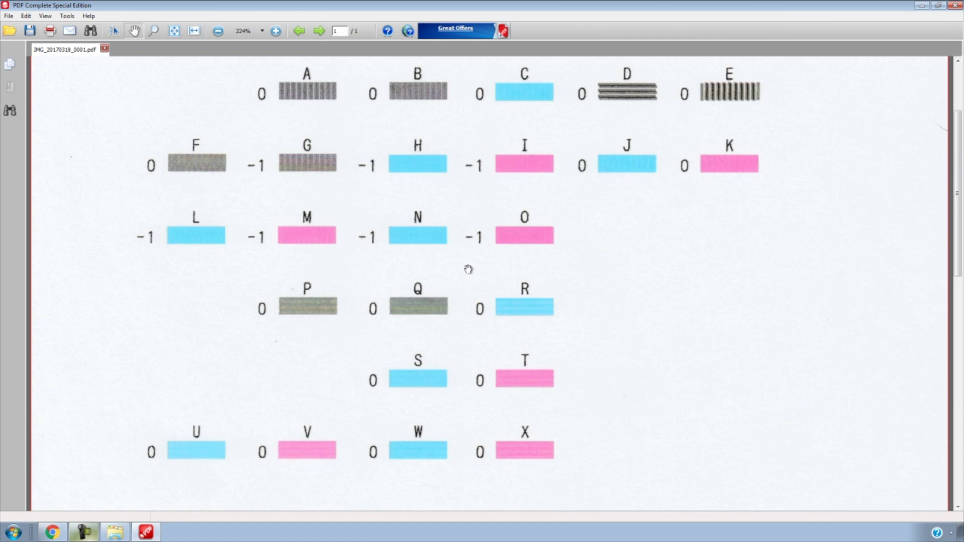